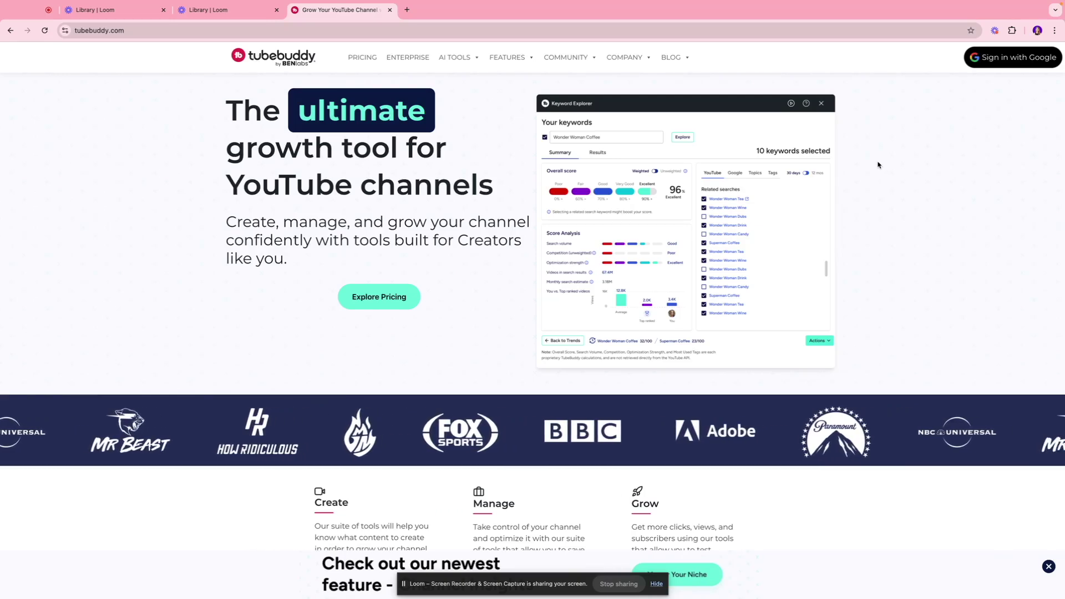
Browse the tubebuddy.com home page, then go to Pricing to see the Pro, Legend and Enterprise plans
scroll(802, 157, "down", 2)
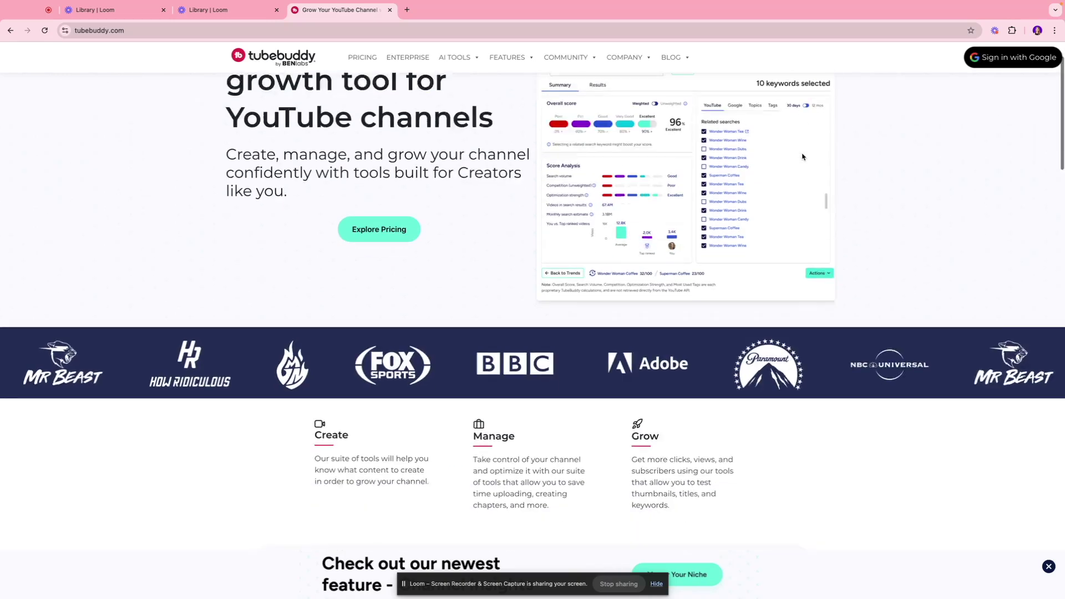
scroll(802, 157, "down", 10)
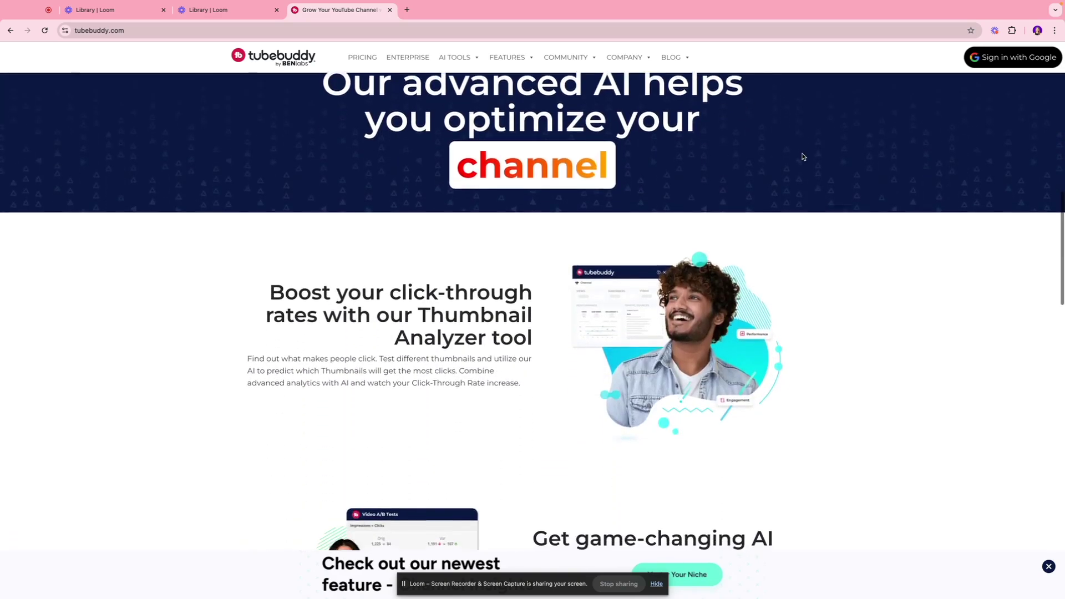
scroll(802, 157, "down", 4)
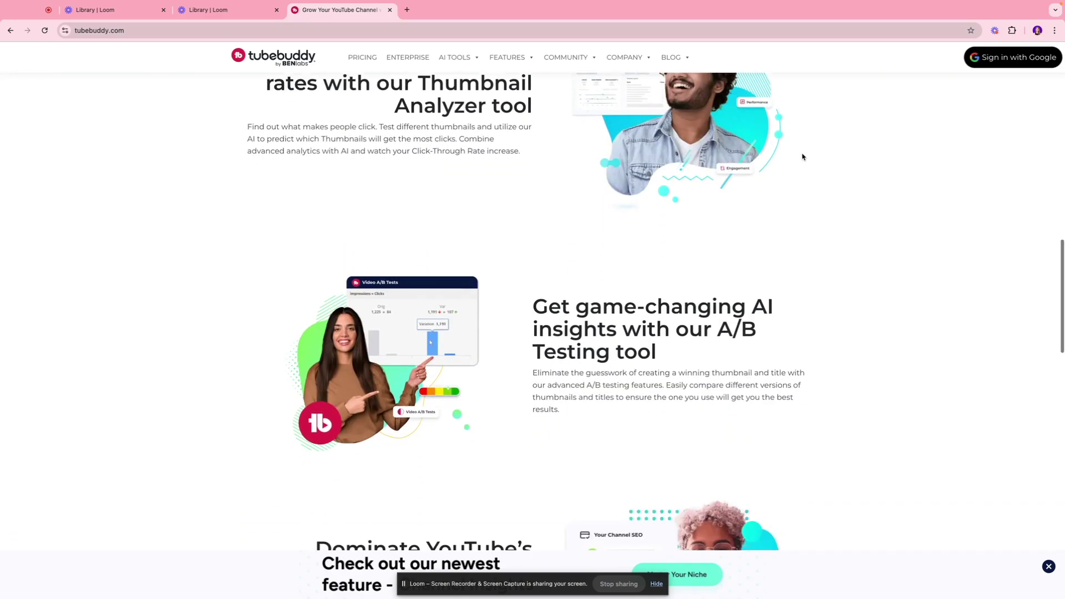
scroll(802, 157, "down", 8)
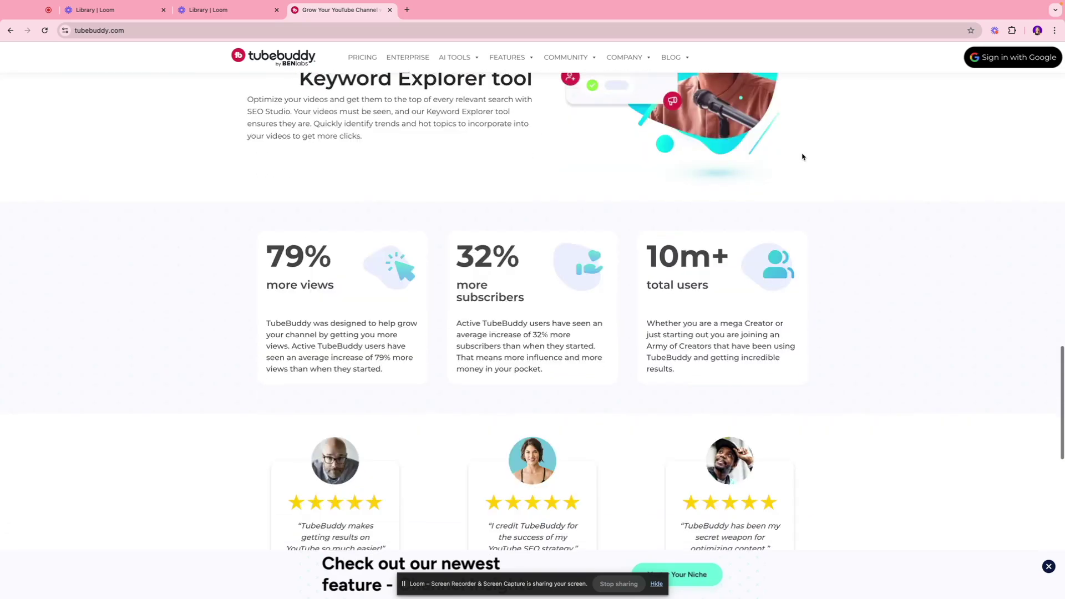
scroll(802, 157, "down", 3)
scroll(802, 157, "down", 5)
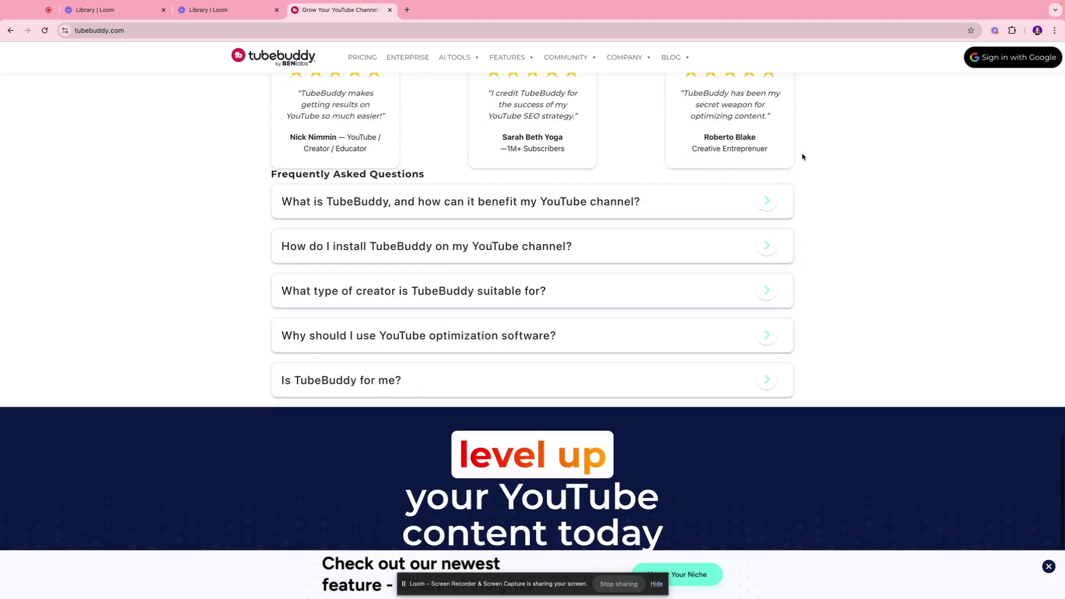
scroll(802, 157, "up", 20)
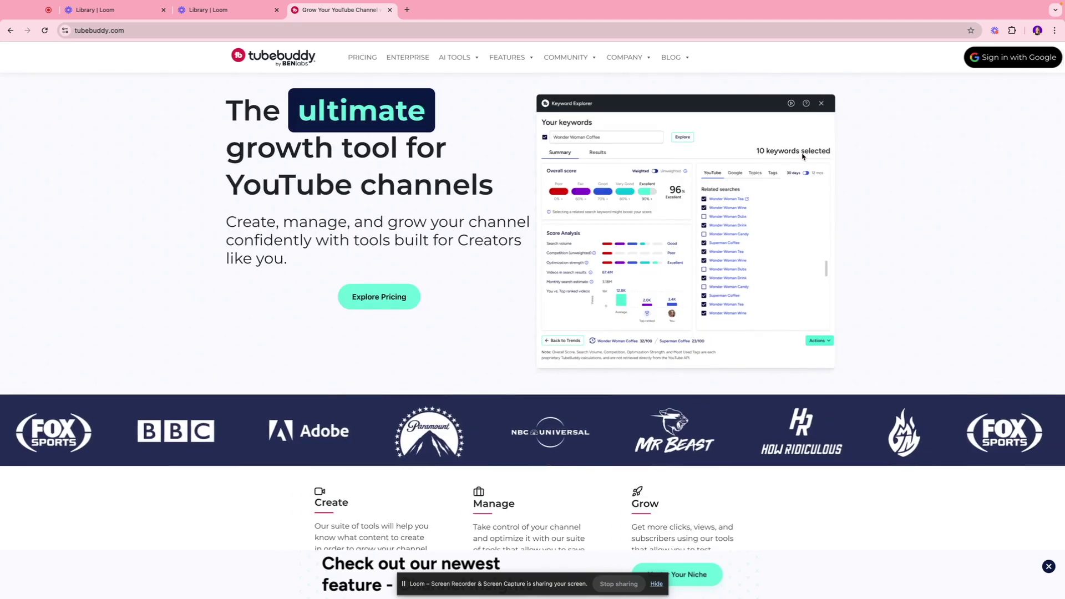
left_click(362, 57)
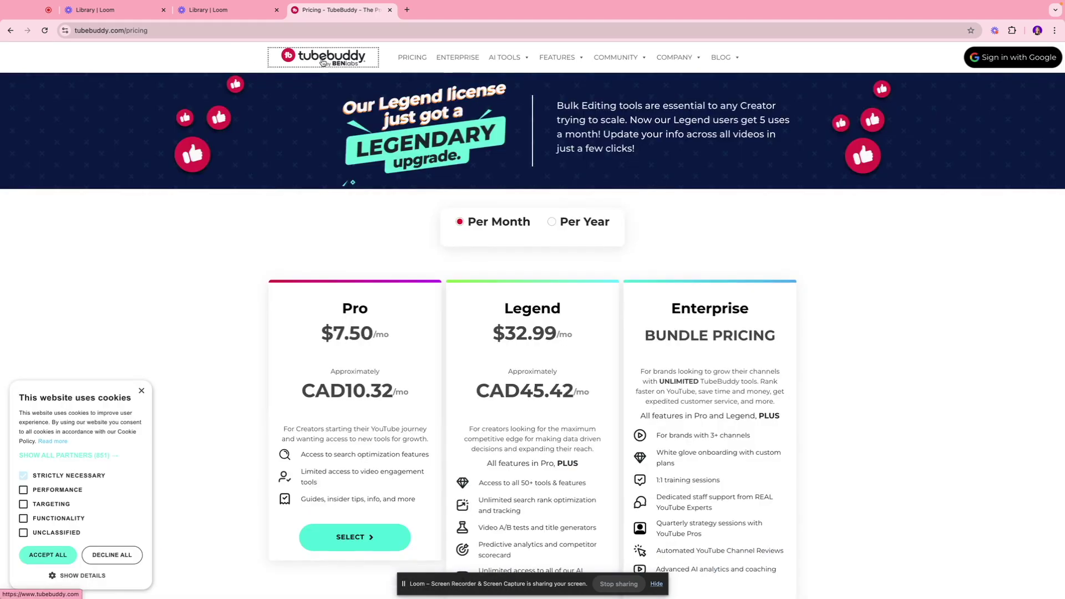
Return to the TubeBuddy home page using the logo
left_click(323, 63)
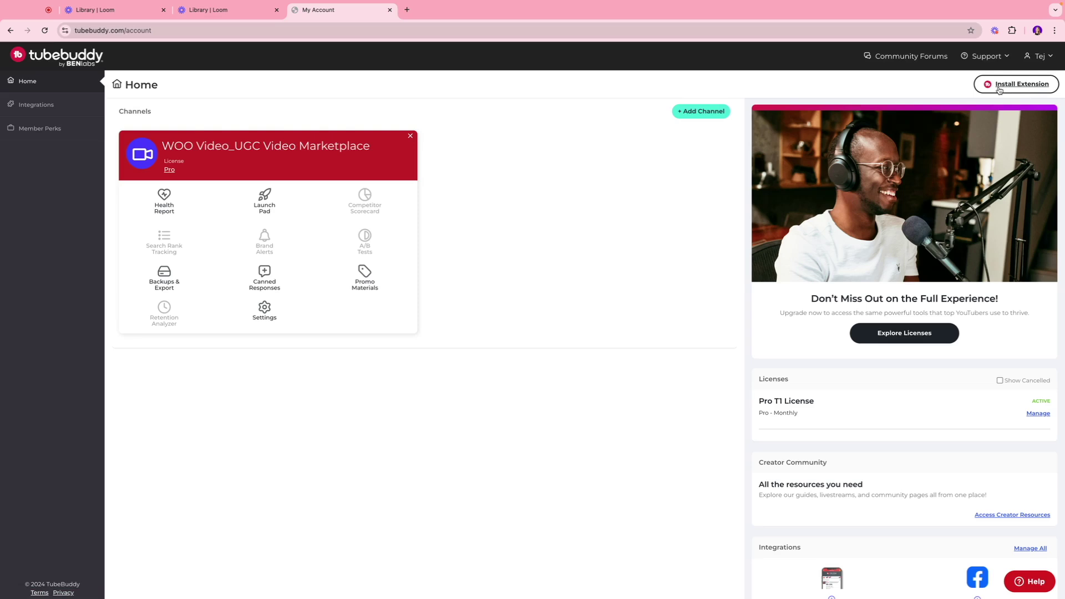
Add the TubeBuddy extension to Chrome and pin it to the toolbar
left_click(999, 86)
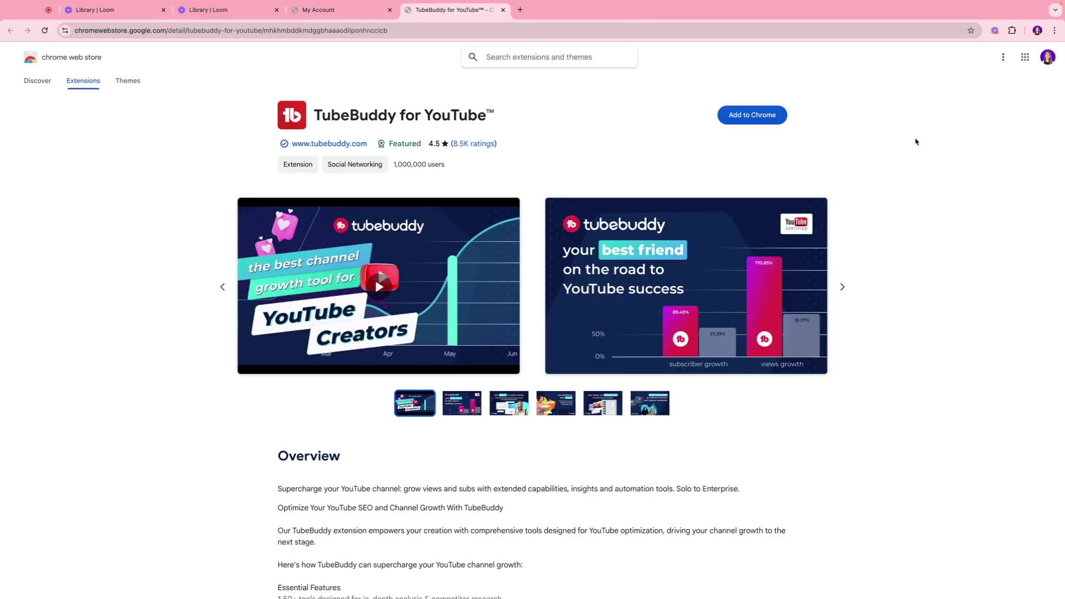
left_click(752, 115)
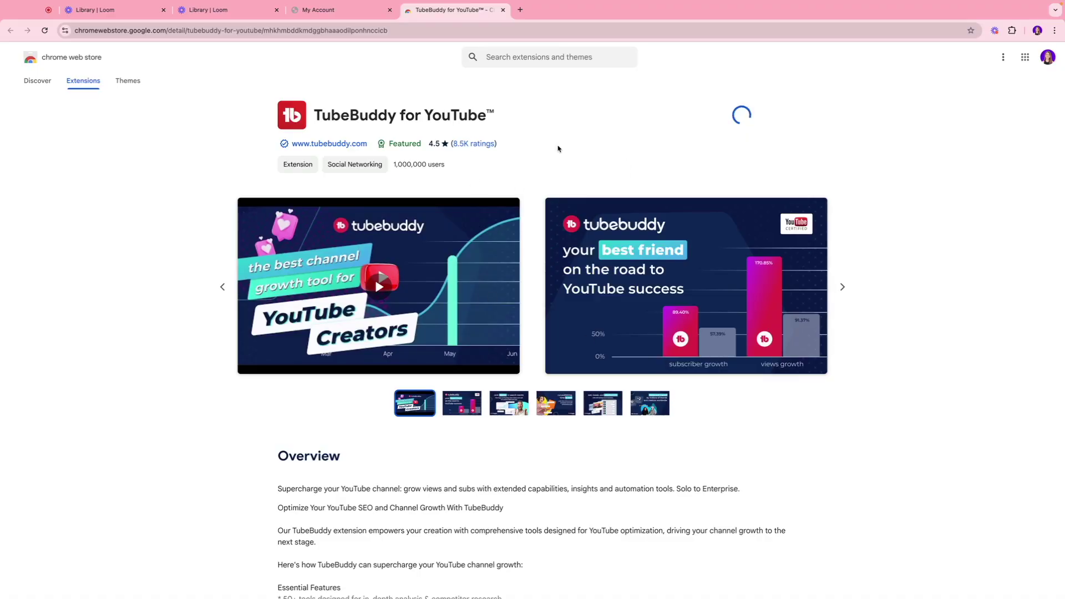
left_click(1012, 31)
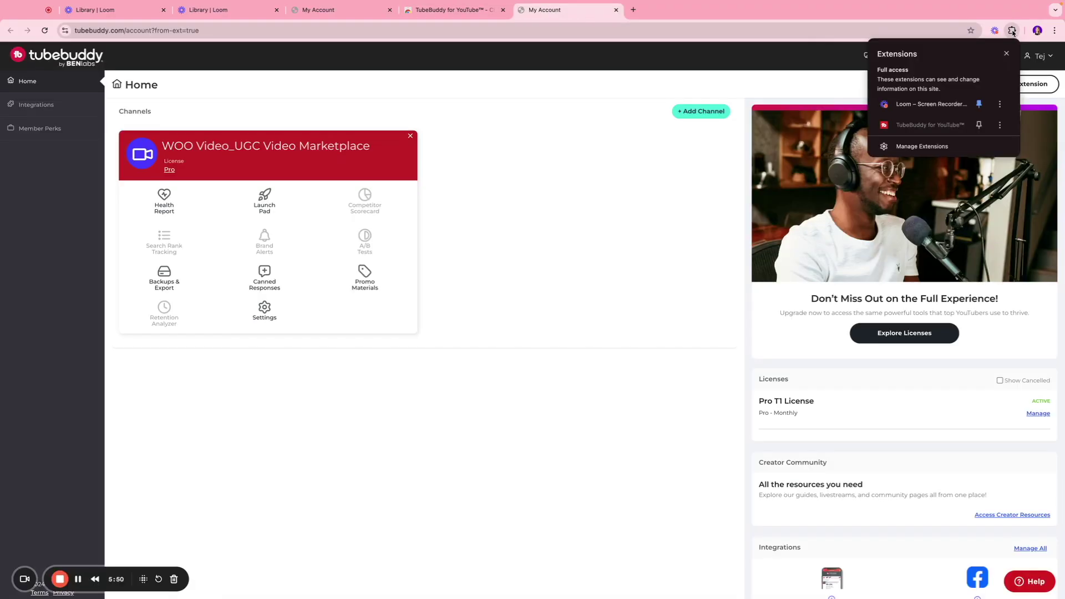
left_click(979, 126)
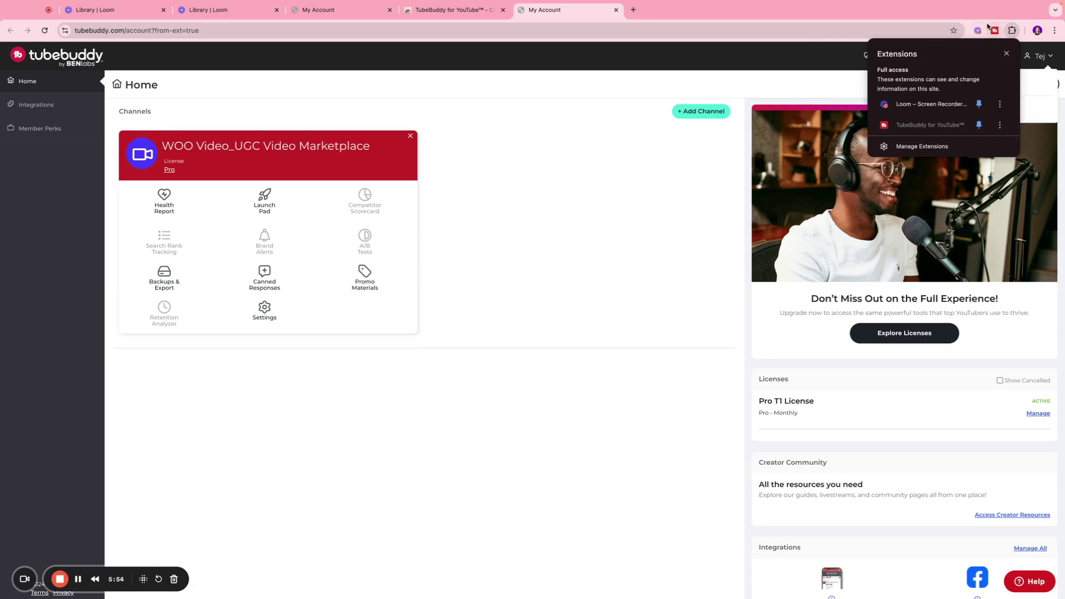
Check the TubeBuddy extension options, then bring up its tools list on the YouTube channel
right_click(994, 31)
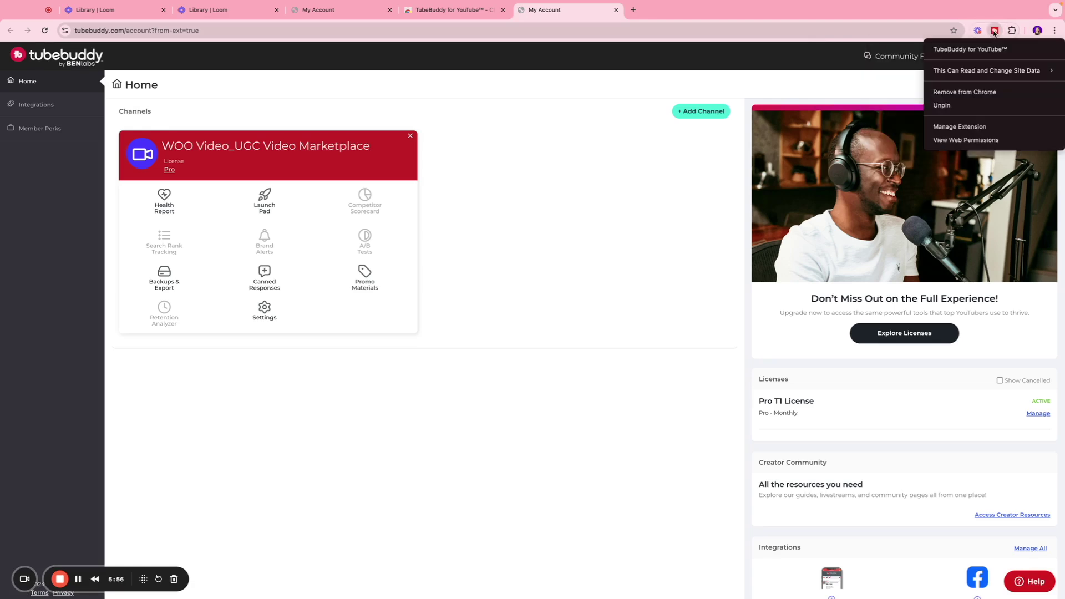
left_click(994, 32)
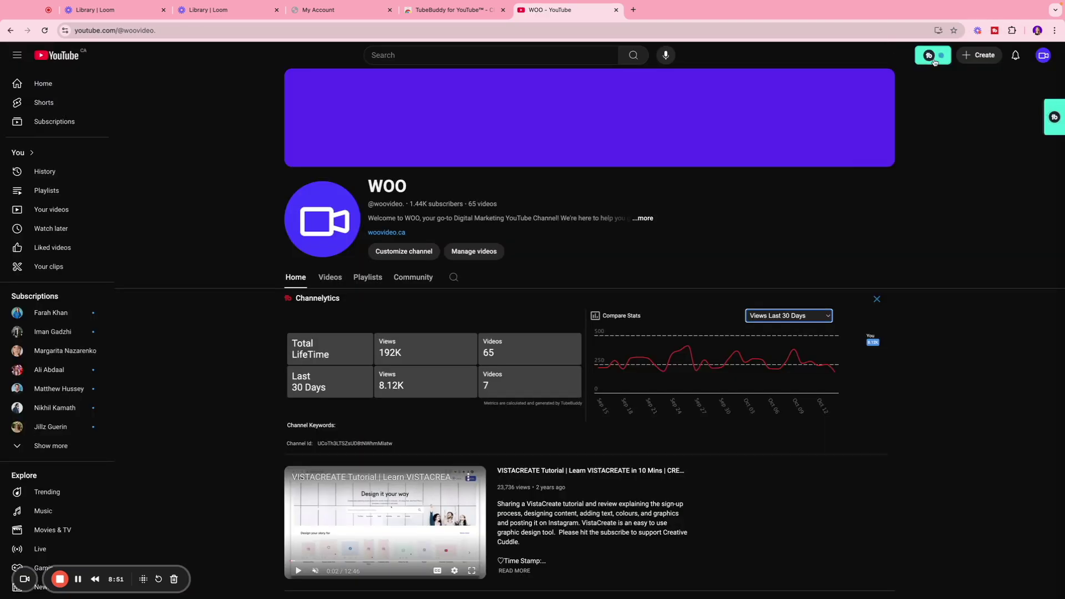
left_click(932, 58)
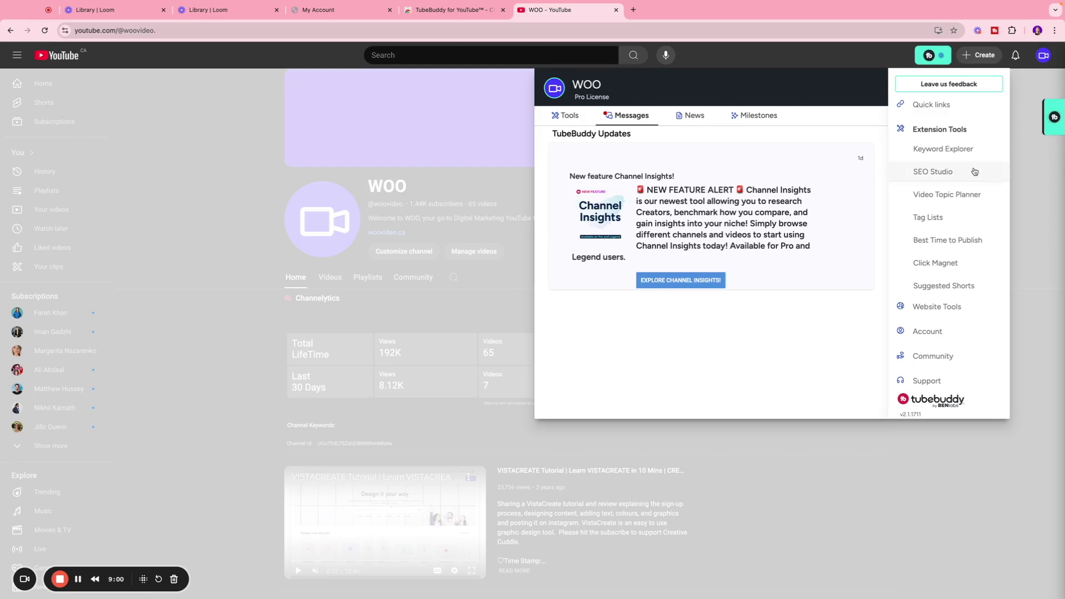
Start Keyword Explorer and enter 'How to use Canva' as the keyword
left_click(936, 151)
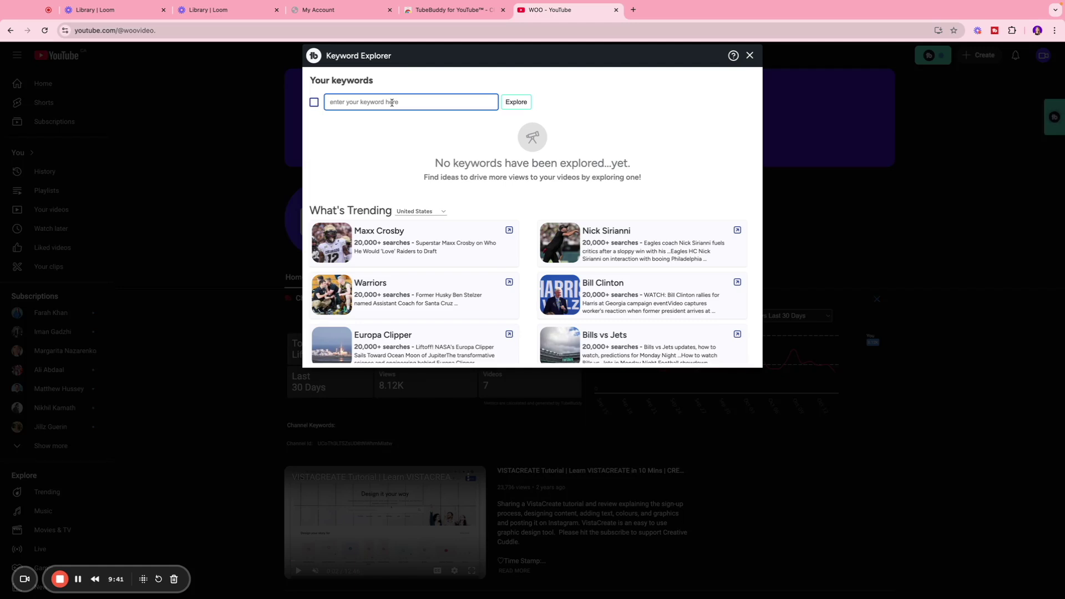
type("How to use Canva")
Choose 'how to use canva for beginners', review its Poor 10/100 scores, then view the Results tab
left_click(419, 118)
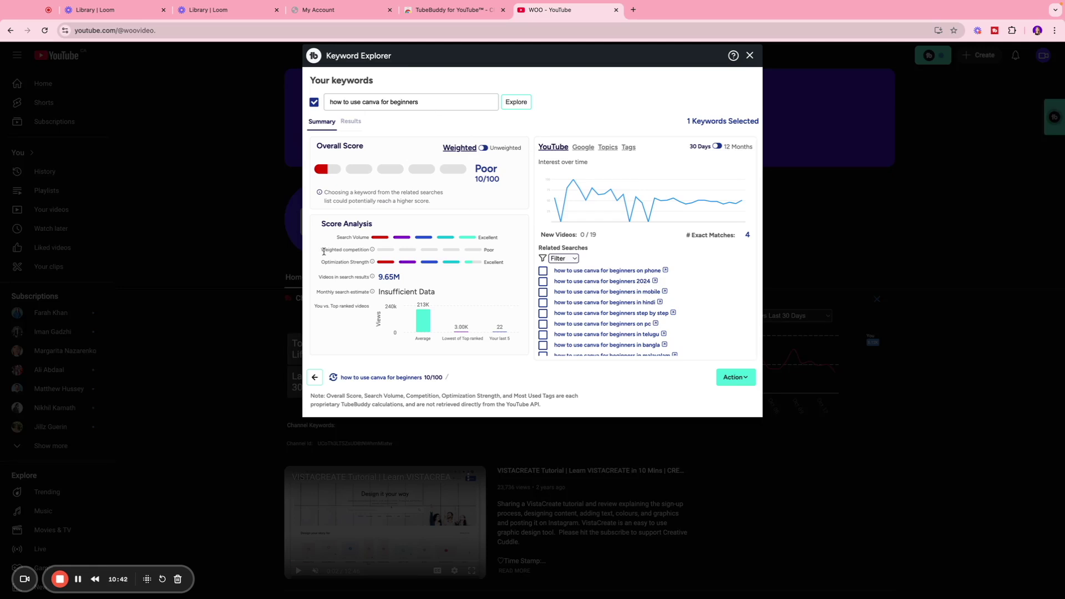
mouse_move(372, 250)
left_click(351, 122)
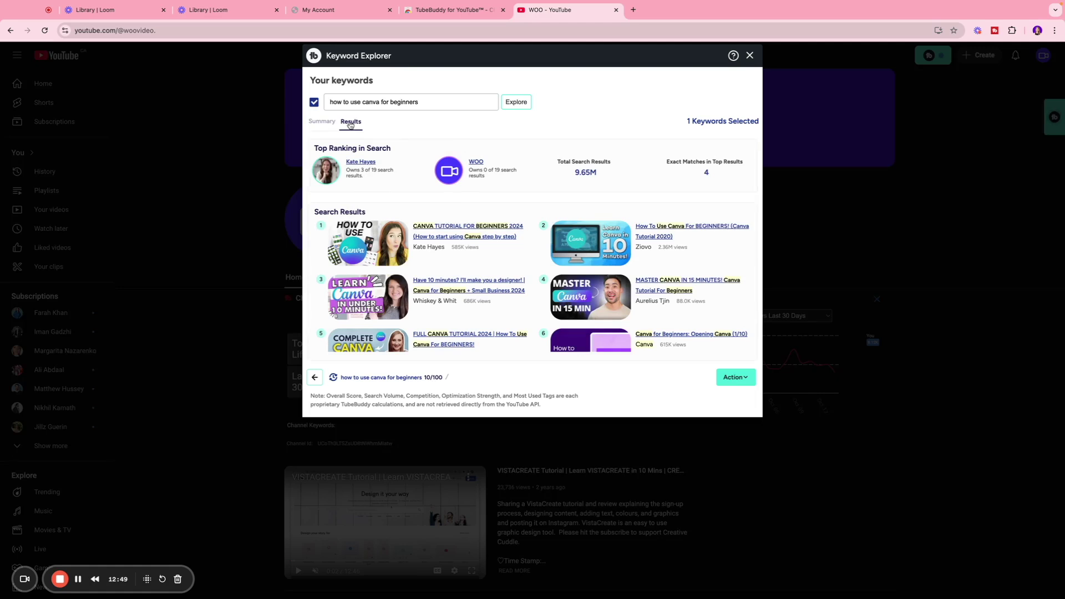
Switch the Interest over time chart to 12 Months and inspect the trend
scroll(417, 206, "down", 1)
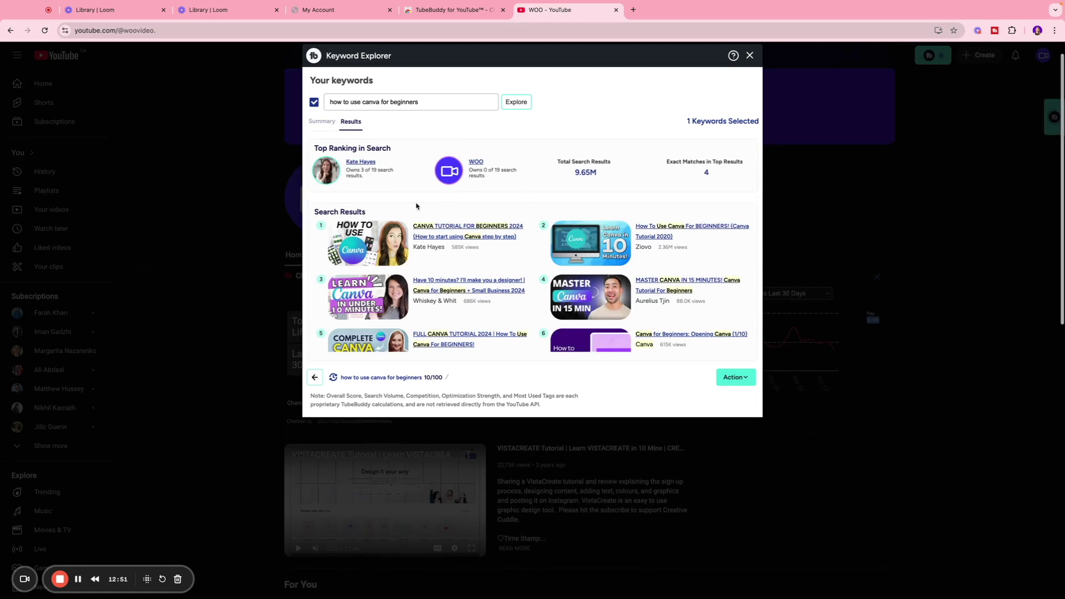
scroll(419, 209, "up", 1)
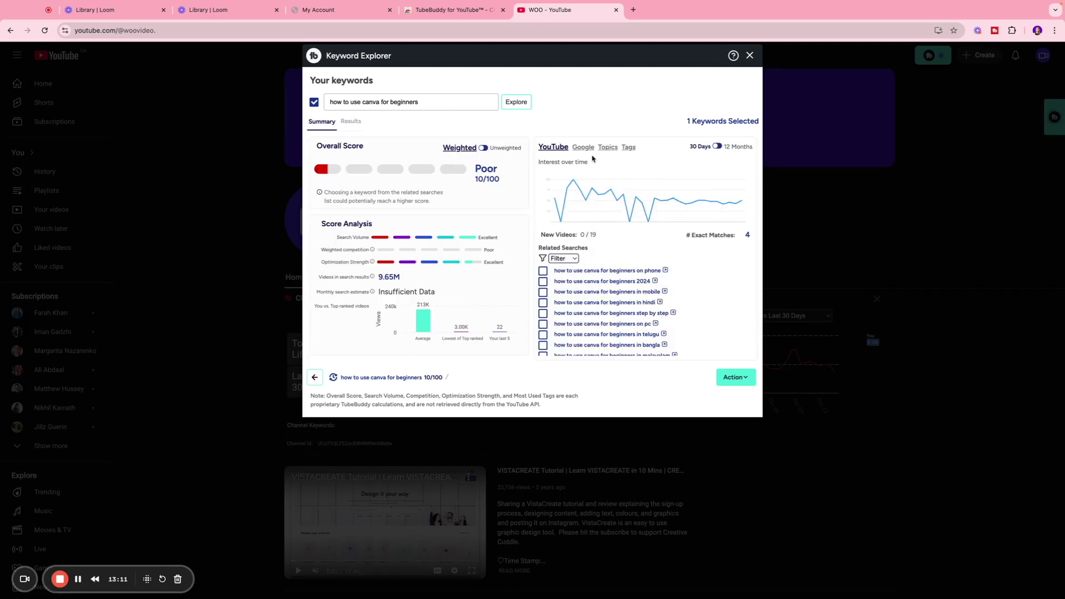
left_click(718, 147)
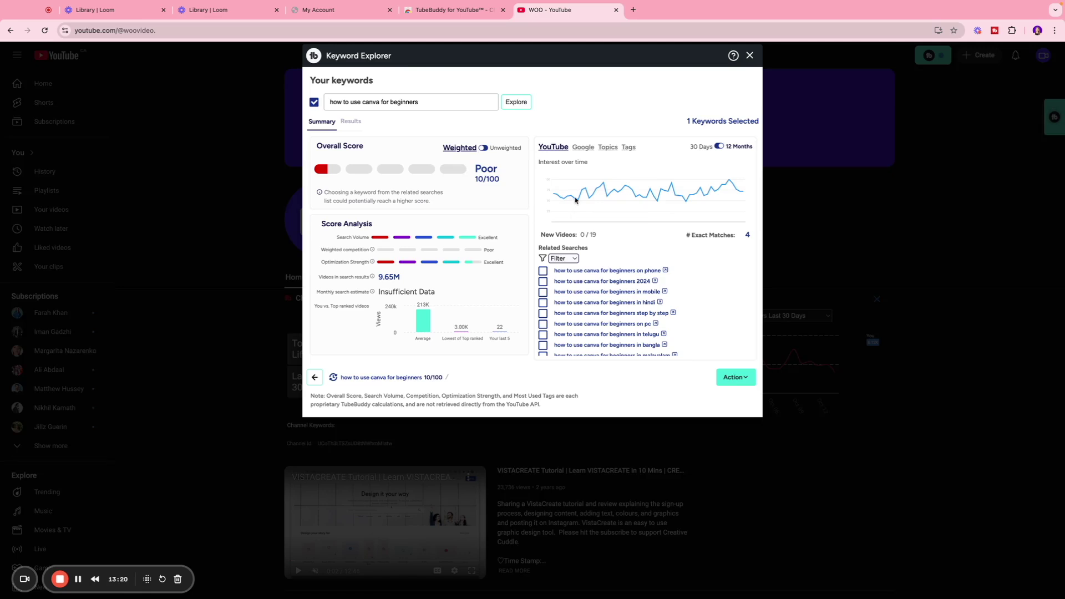
mouse_move(597, 193)
Browse the Google trend data, Topics and Tags suggestions for the Canva keyword
left_click(583, 149)
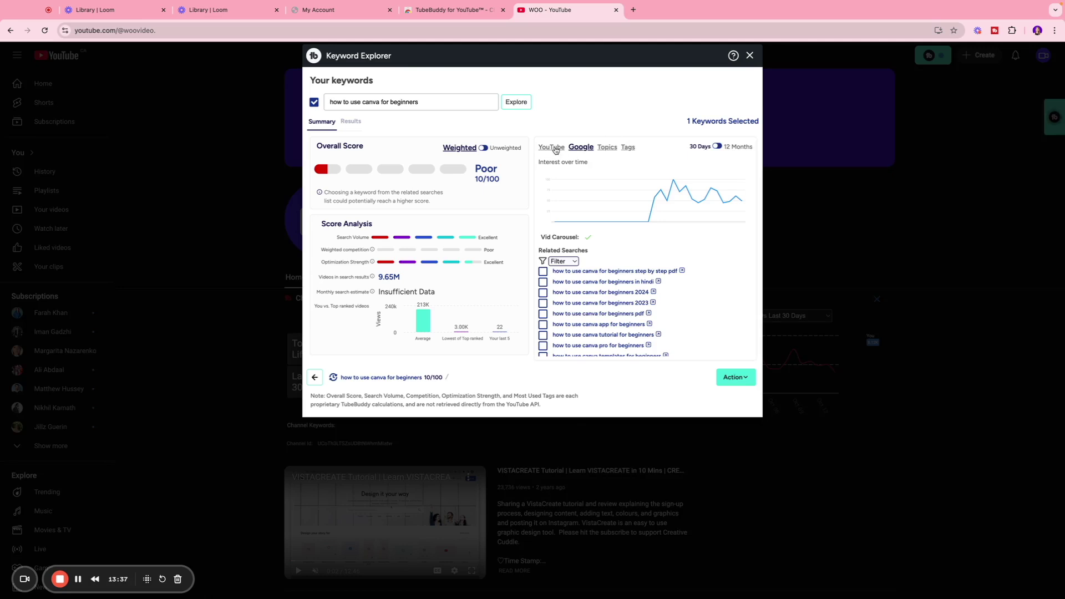
left_click(605, 149)
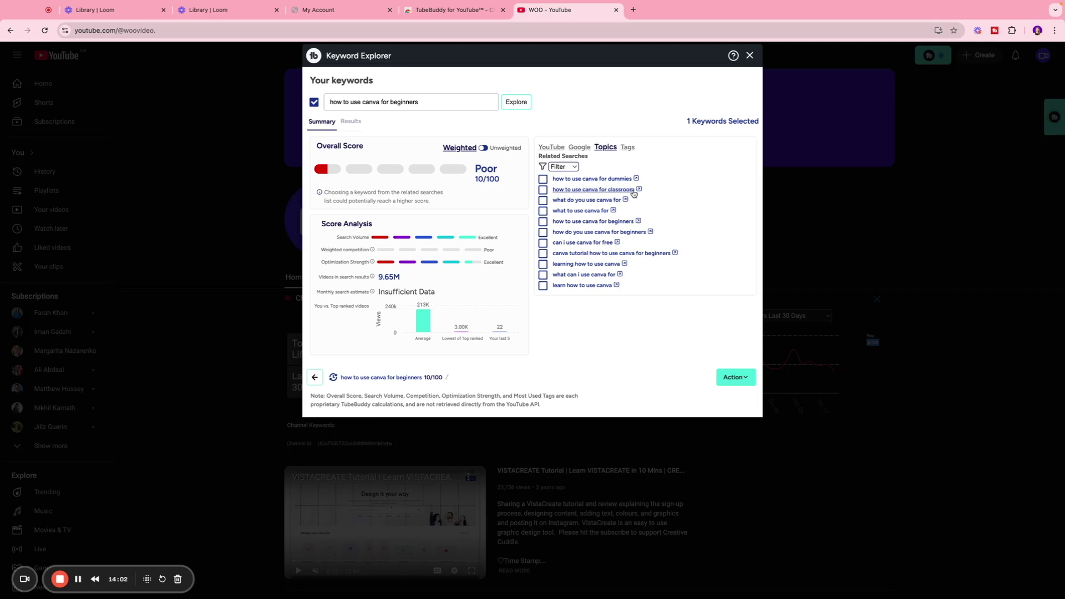
left_click(627, 147)
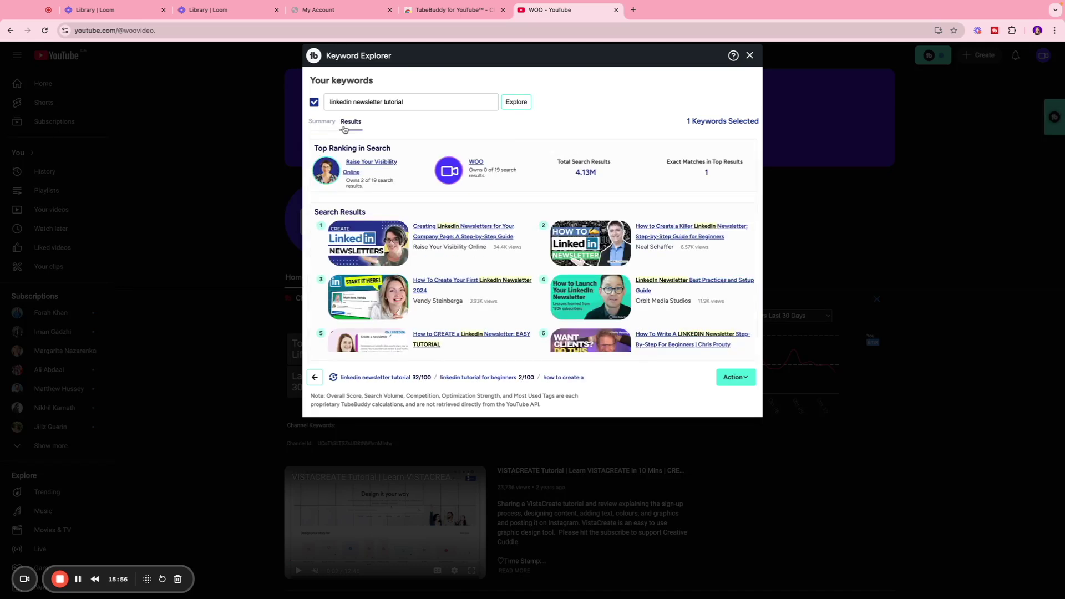
Save 'linkedin newsletter tutorial' (Fair, 32/100) to the Topic Planner as a video topic
left_click(323, 123)
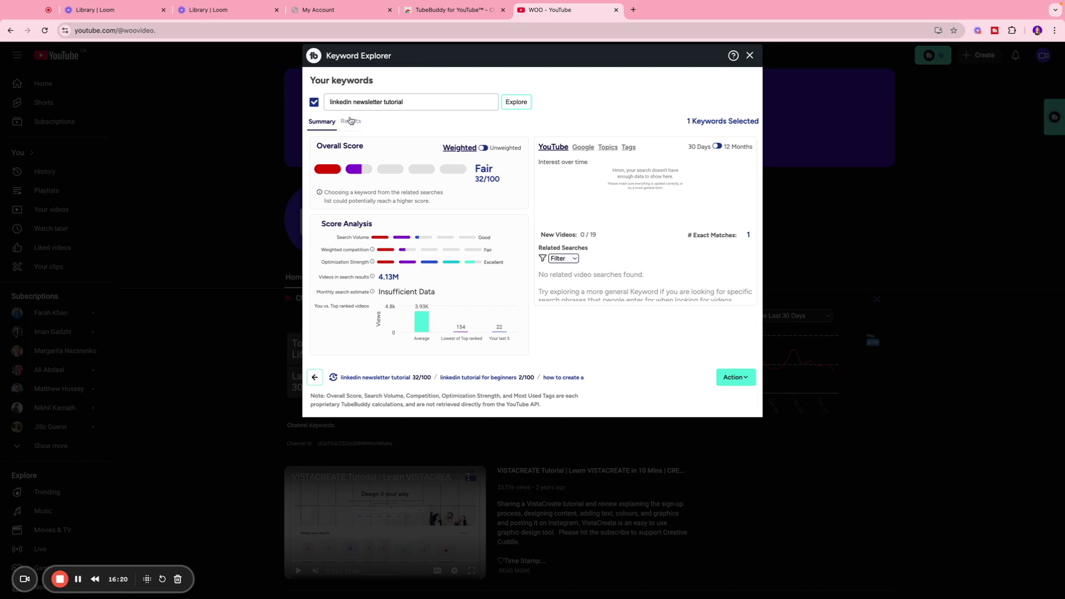
left_click(738, 377)
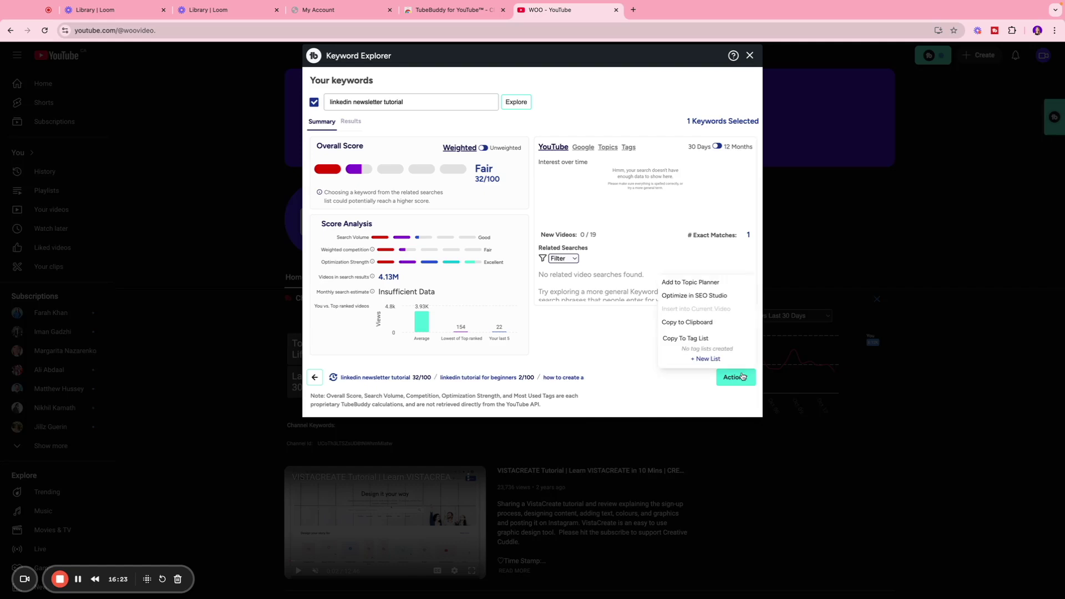
left_click(676, 284)
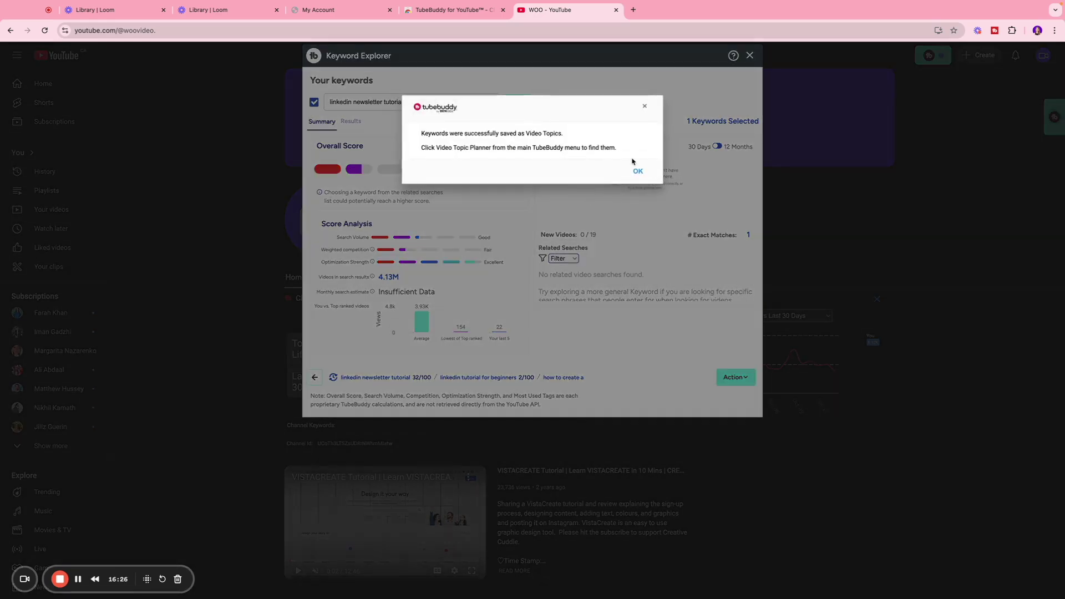
left_click(639, 171)
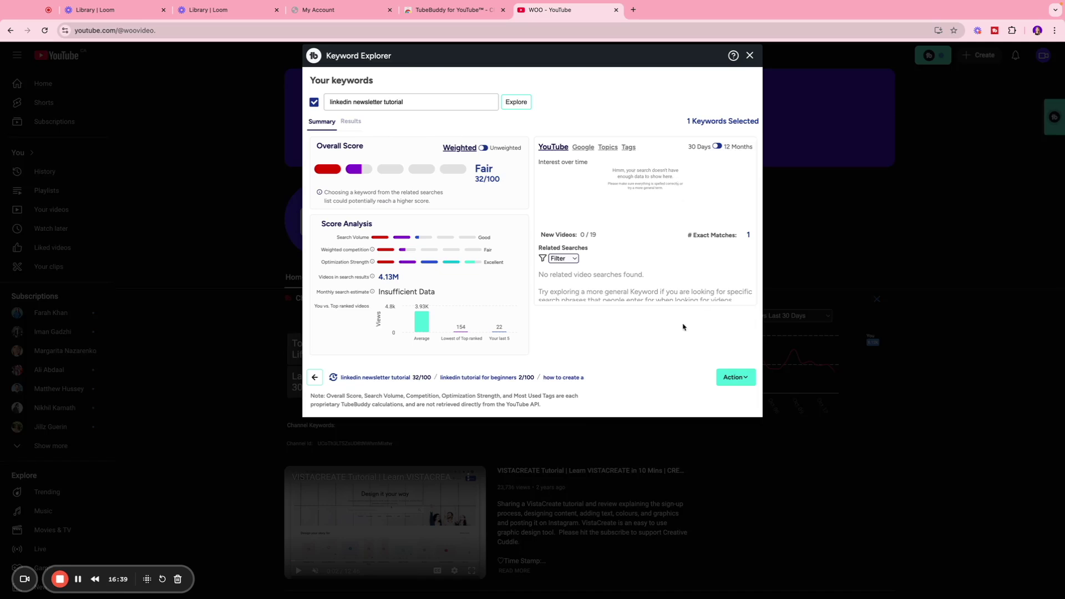
Optimize 'Linkedin Newsletter tutorial' in SEO Studio and review the competing thumbnails at 62%
left_click(719, 379)
left_click(697, 295)
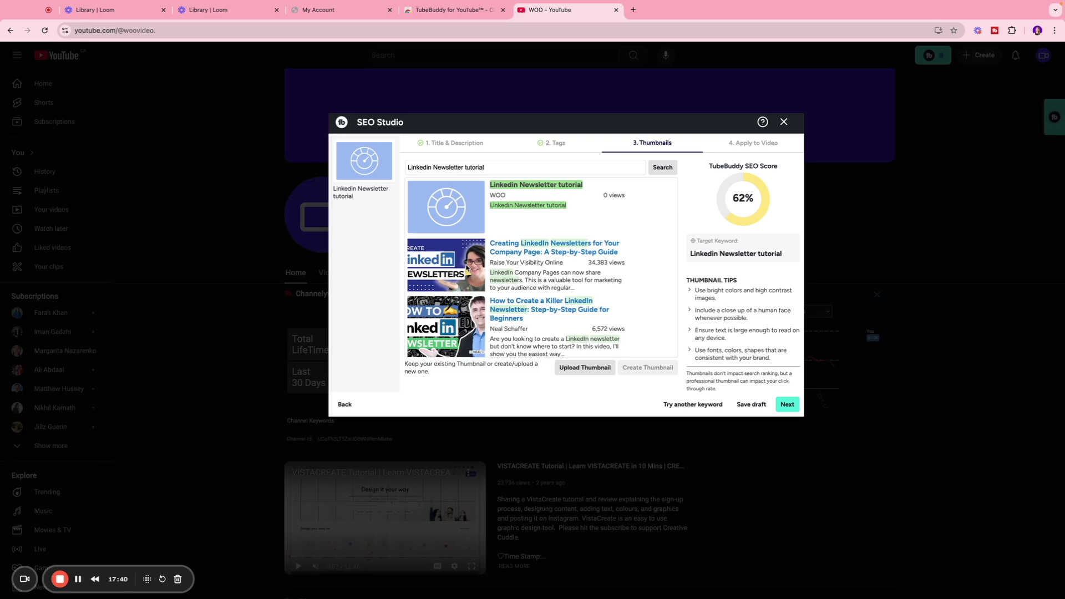
scroll(466, 268, "down", 3)
scroll(458, 233, "up", 3)
scroll(456, 264, "down", 1)
scroll(456, 264, "down", 4)
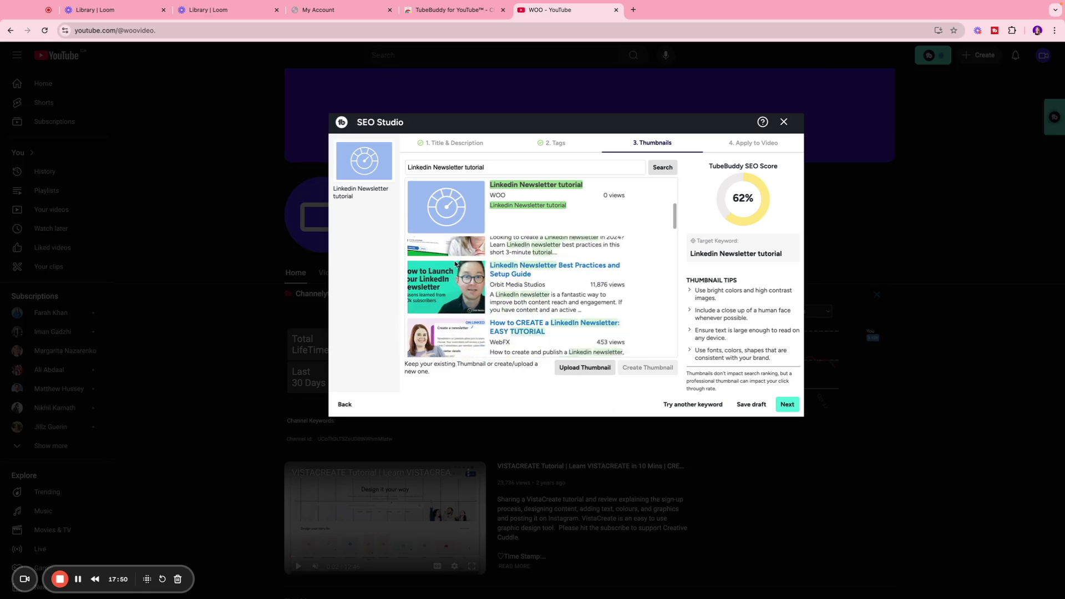
scroll(456, 264, "up", 5)
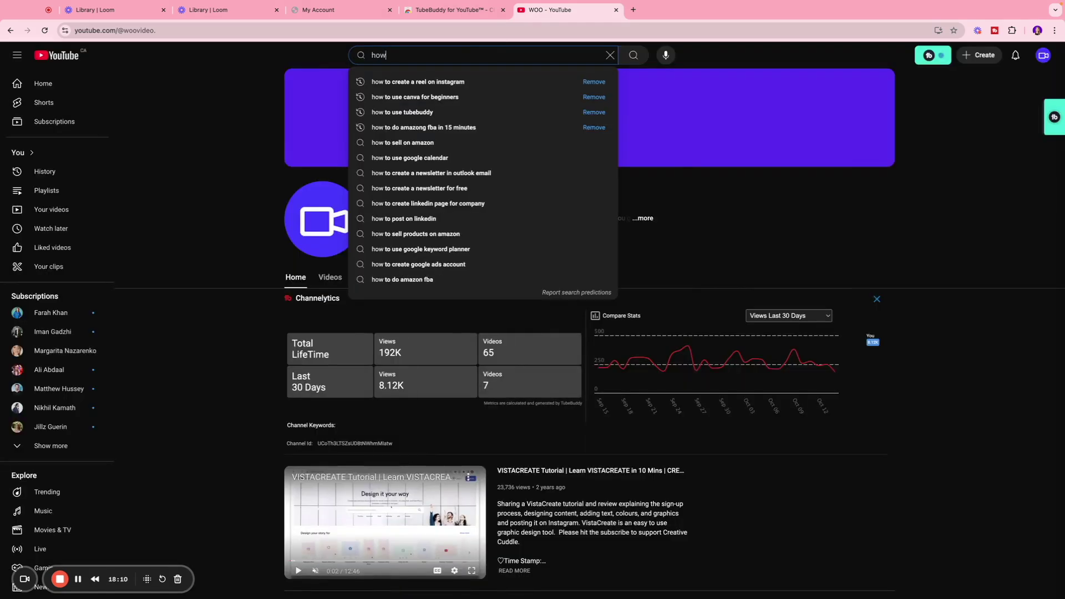
Search YouTube for 'how to use canva' and review Search Explorer's Good 43/100 rating
type("to use canva")
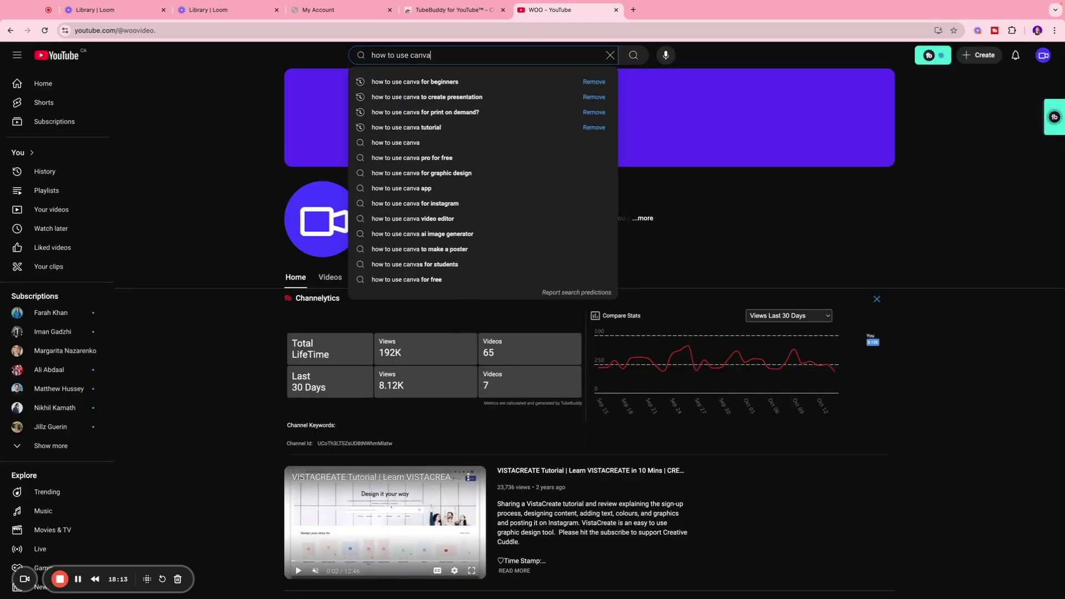
key("Return")
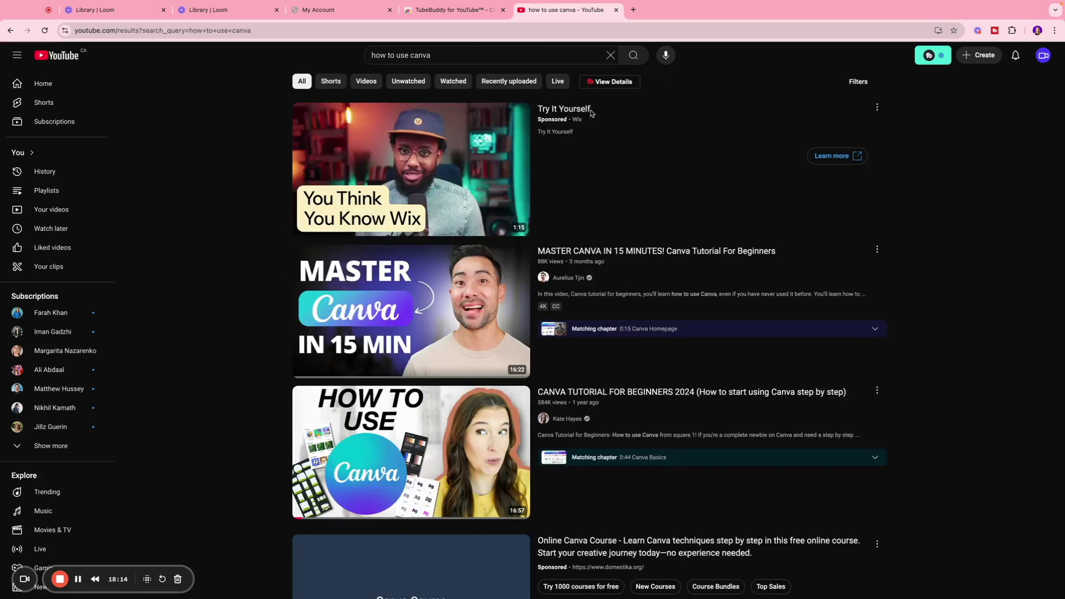
scroll(521, 143, "down", 2)
mouse_move(442, 187)
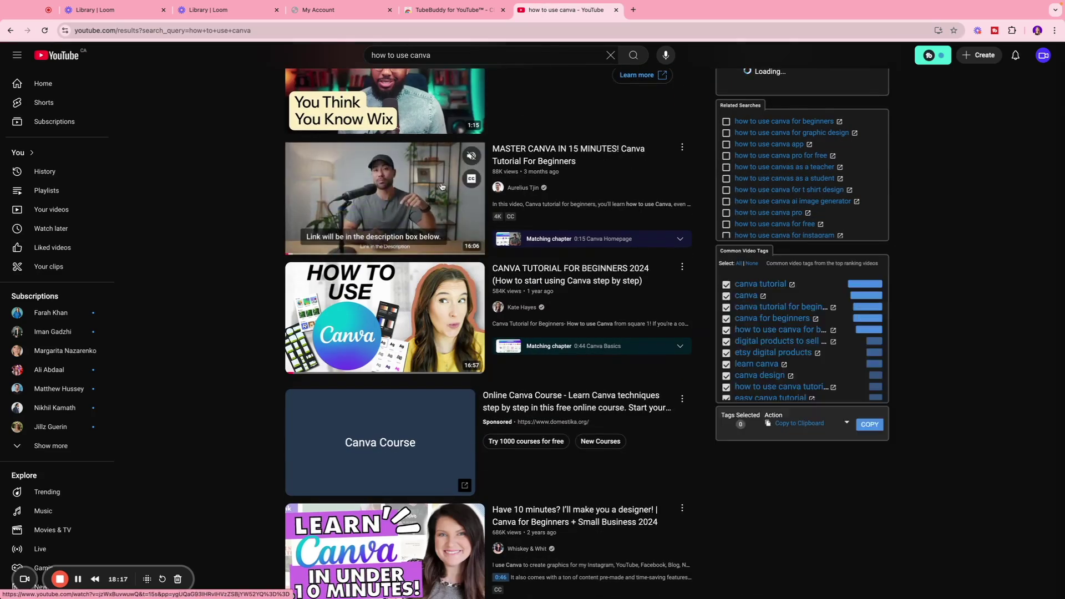
scroll(814, 249, "up", 2)
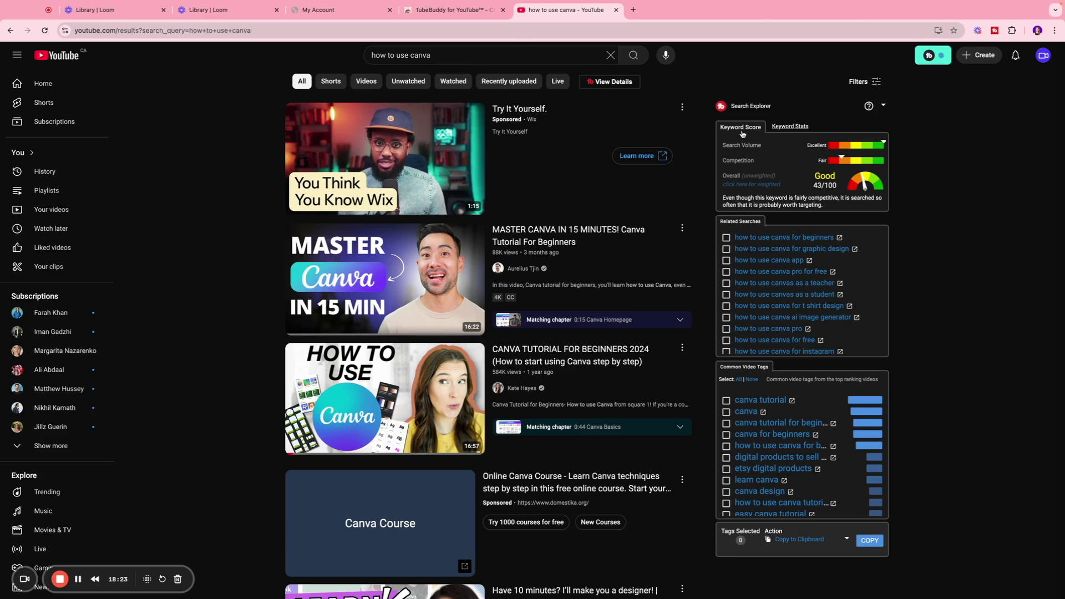
scroll(747, 145, "down", 1)
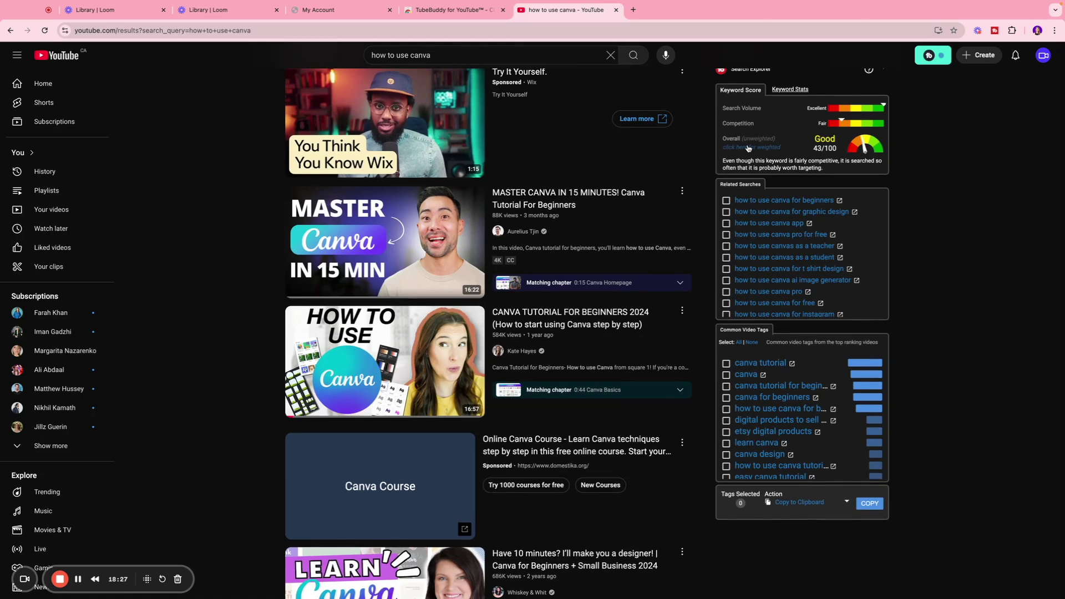
scroll(747, 147, "up", 1)
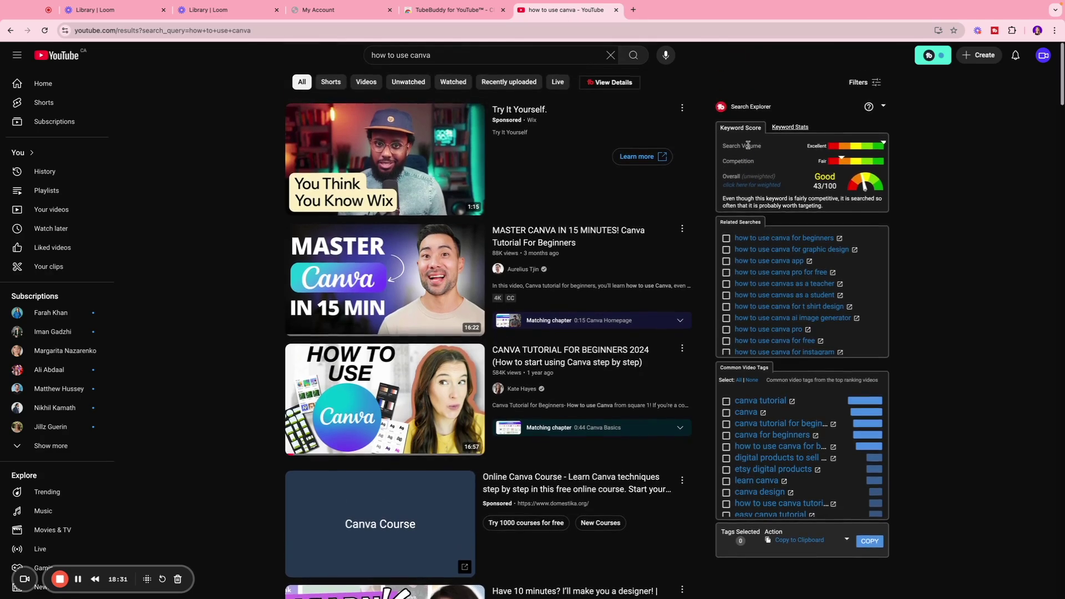
Open the 'MASTER CANVA IN 15 MINUTES!' video and bring up the copy options for its Videolytics tags
left_click(546, 228)
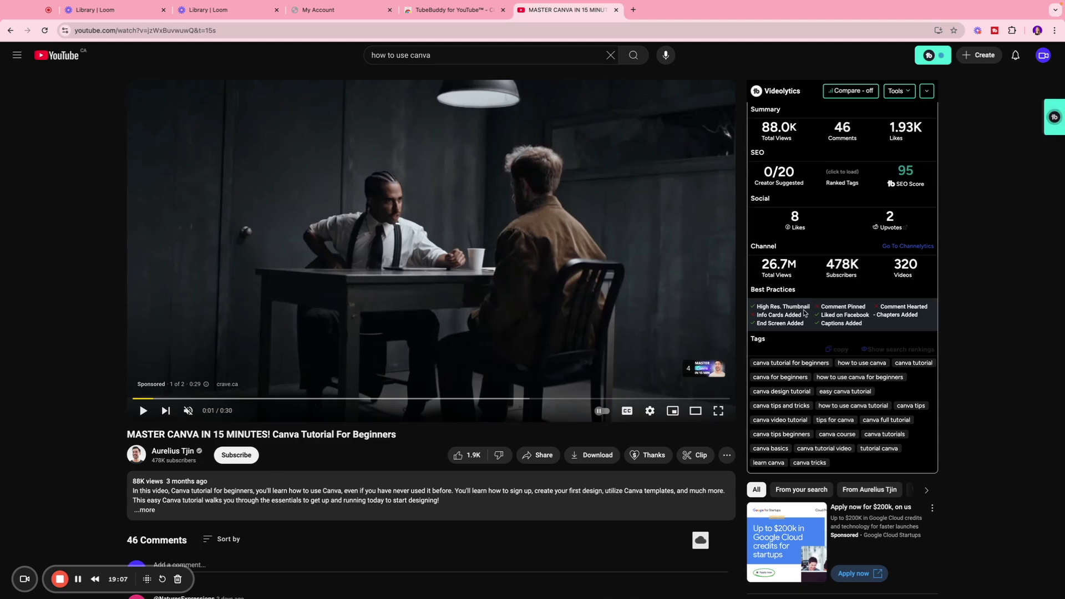
scroll(854, 319, "down", 1)
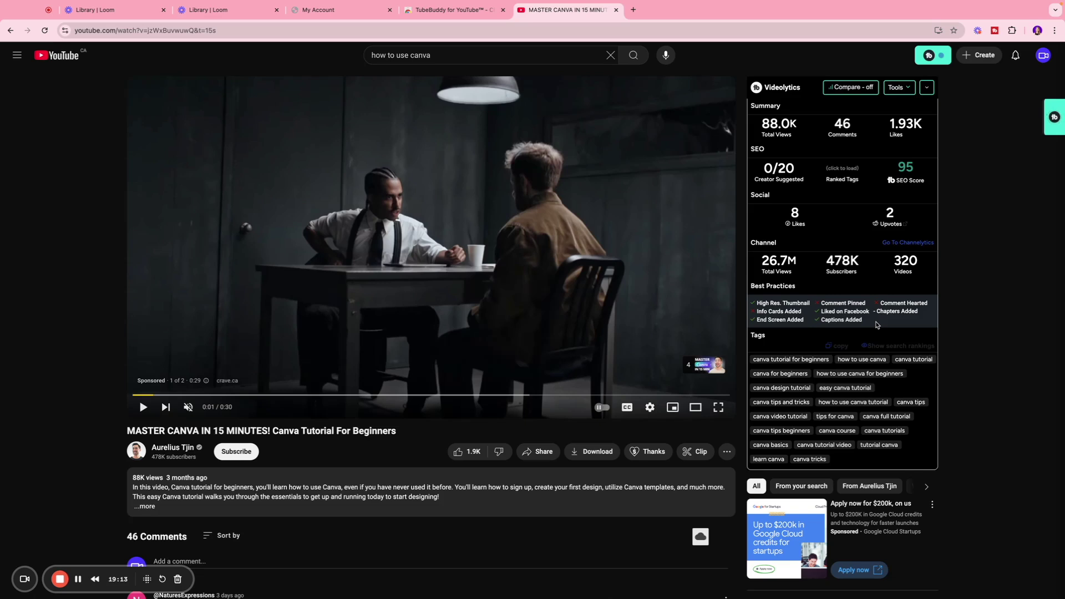
left_click(838, 345)
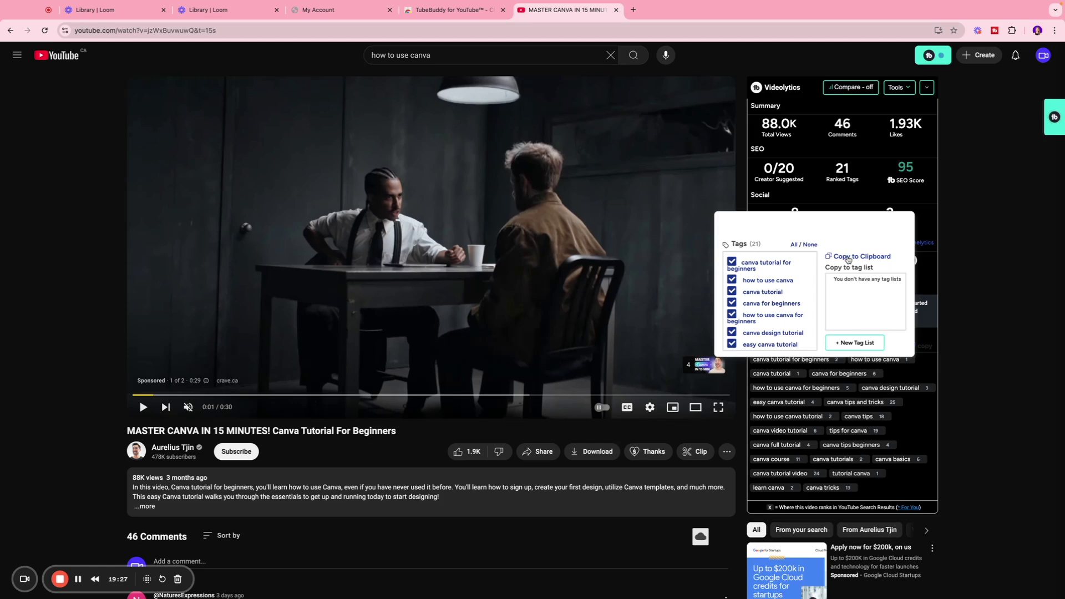
Copy all 21 of the Canva tutorial's tags to the clipboard
left_click(847, 258)
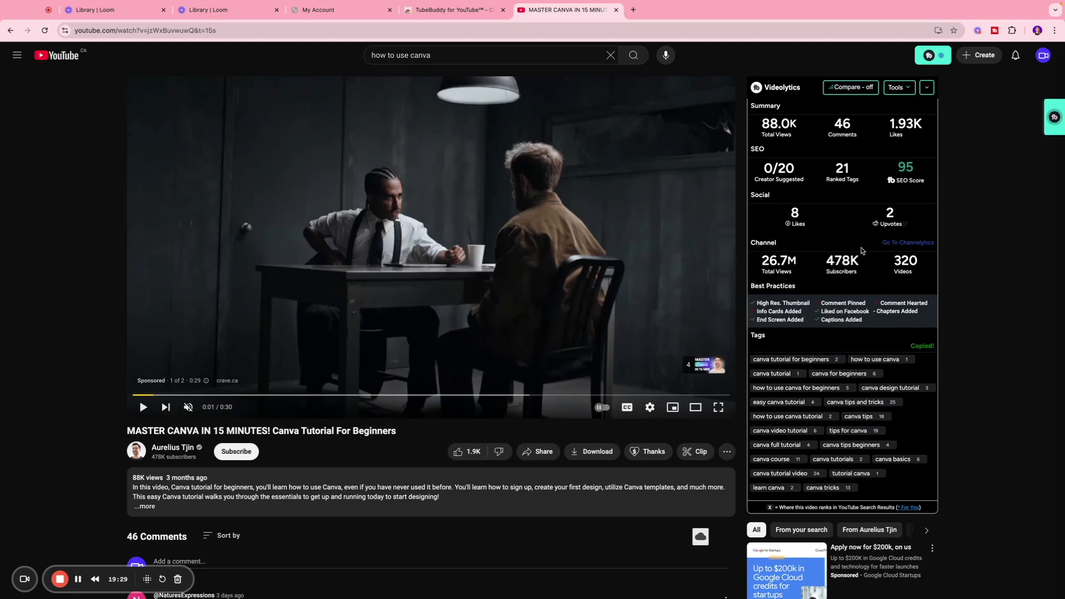